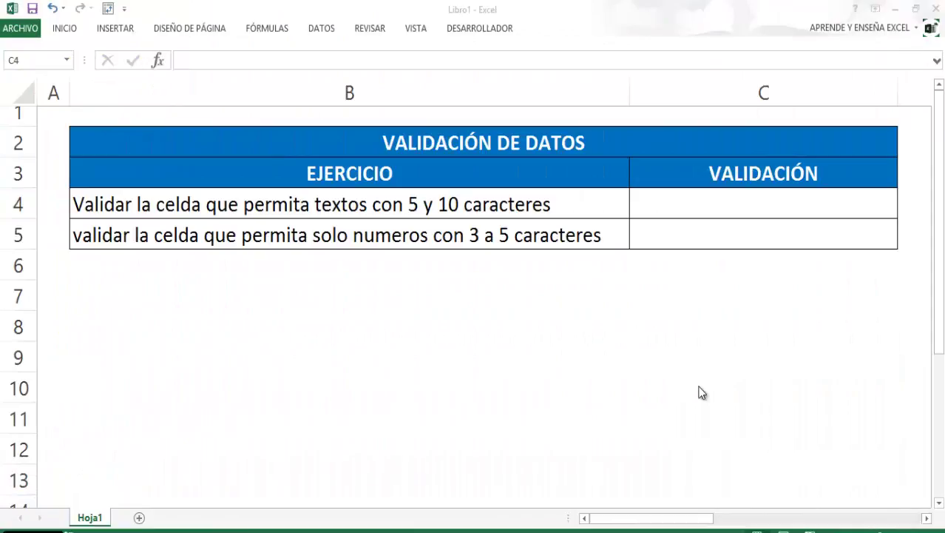
Highlight the two exercise statements, then clear the selection.
left_click_drag(194, 206, 213, 235)
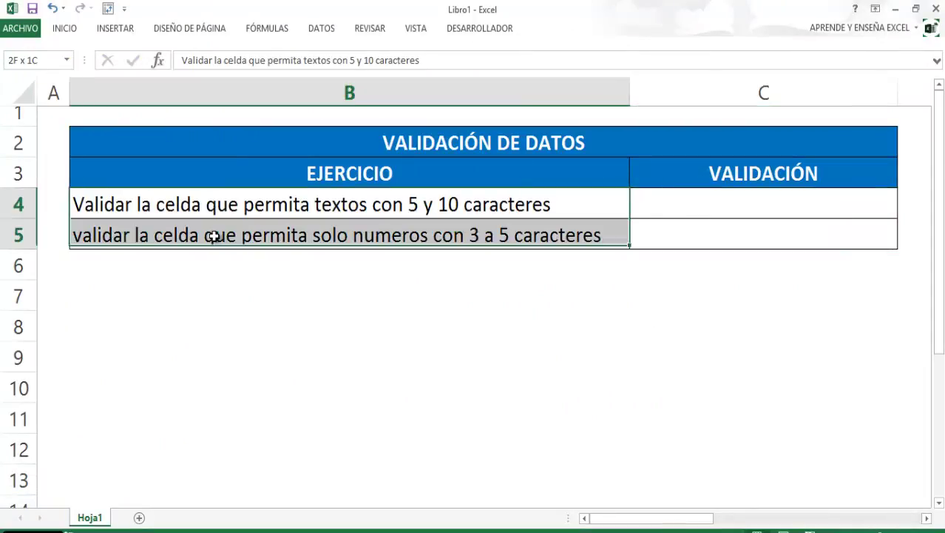
left_click(228, 272)
left_click(206, 213)
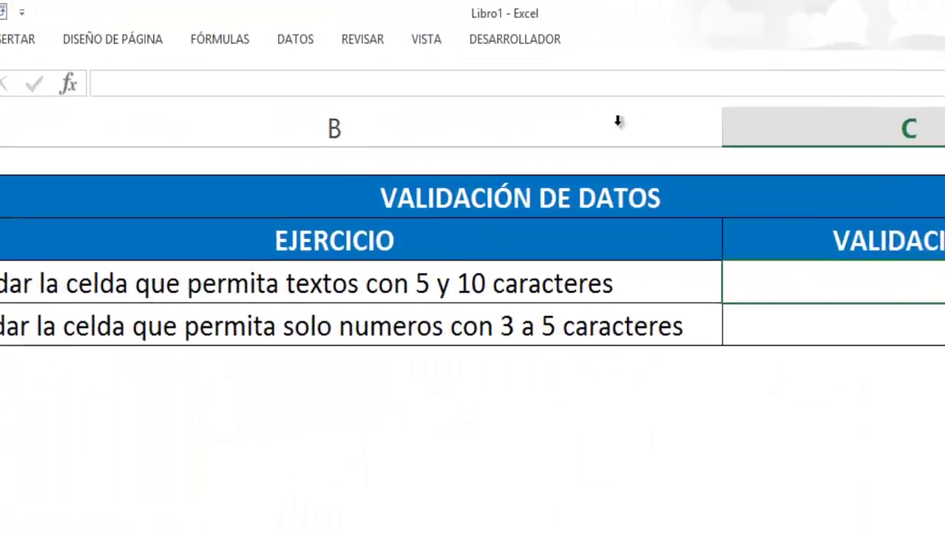
Open Validación de datos for C4 and set Permitir to Personalizada.
left_click(282, 56)
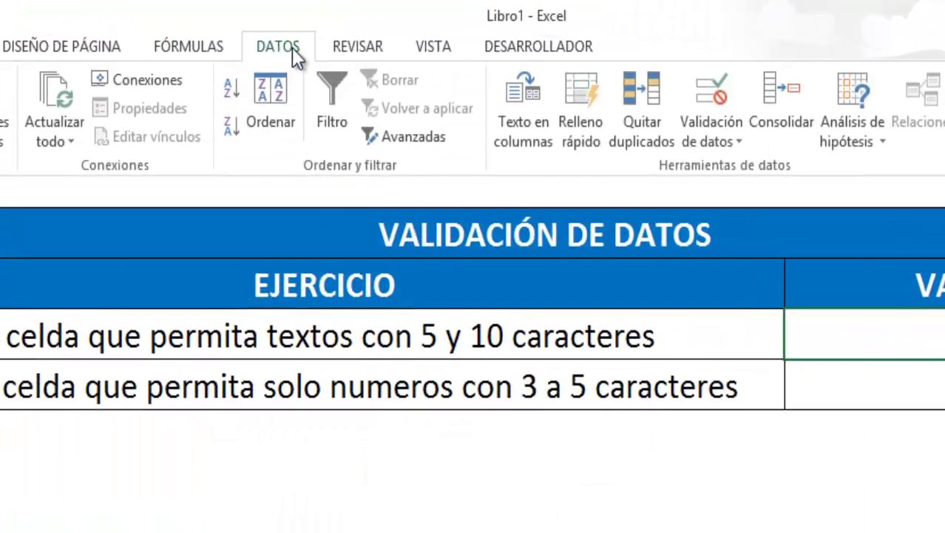
left_click(716, 125)
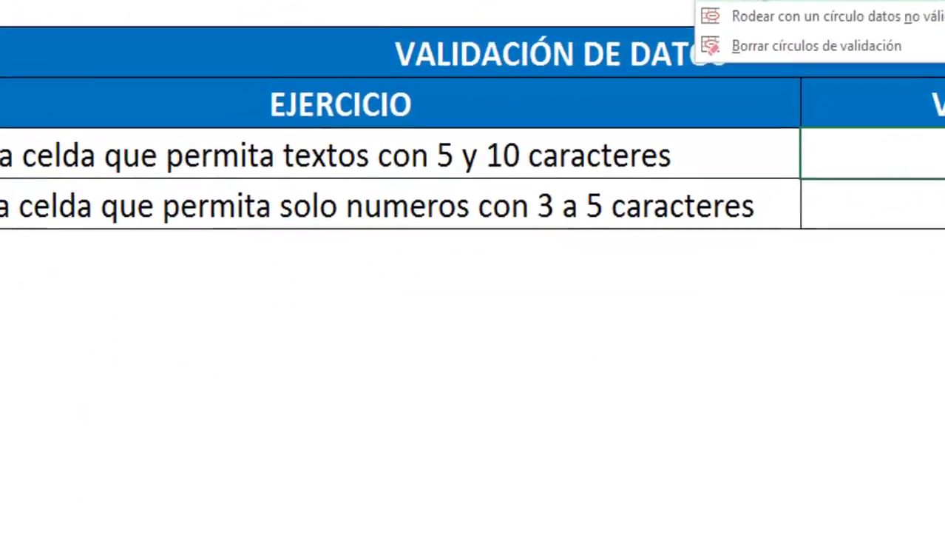
left_click(776, 165)
left_click(300, 258)
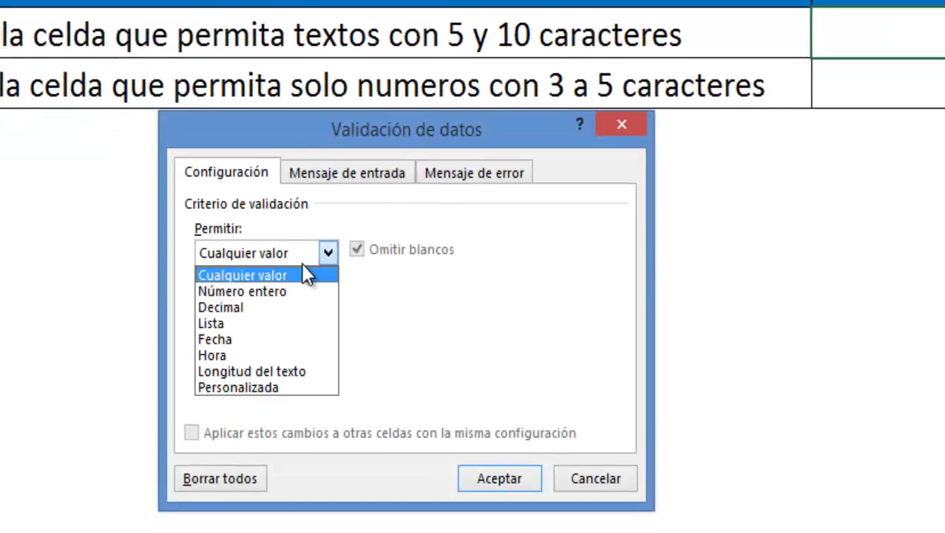
left_click(247, 385)
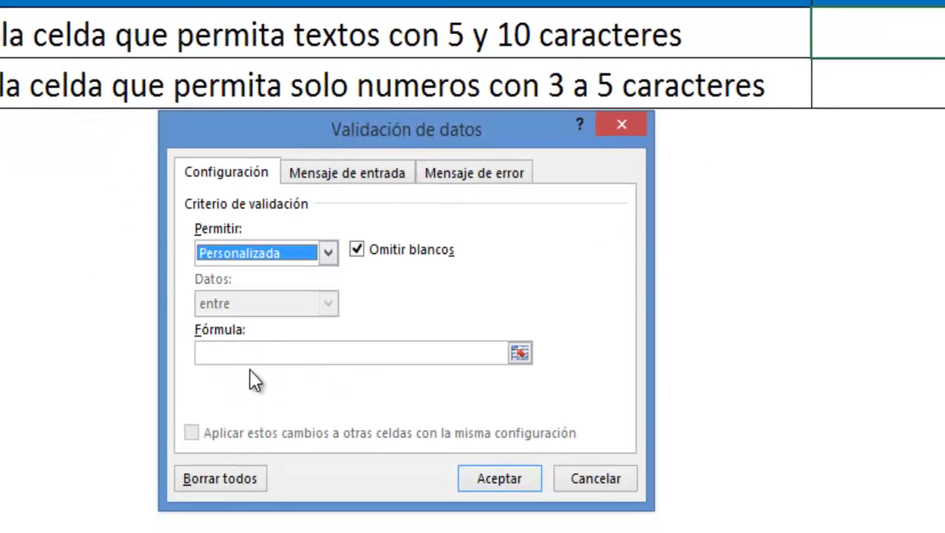
left_click(259, 358)
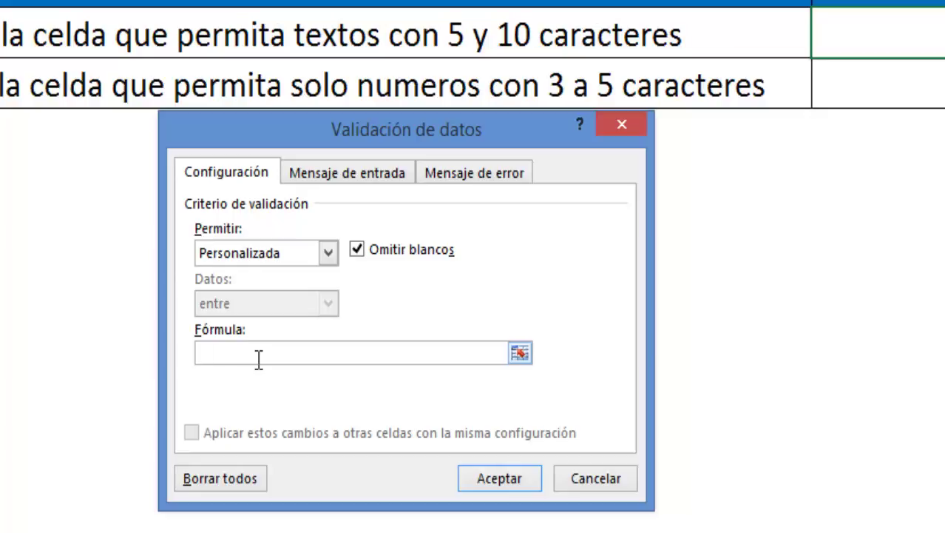
Enter =SI(Y(ESTEXTO(C4);LARGO(C4)>=5;LARGO(C4)<=10);VERDADERO;FALSO) as C4's custom formula.
type("=SI")
type("(")
type("Y(")
type("ESTEXTO")
type("(")
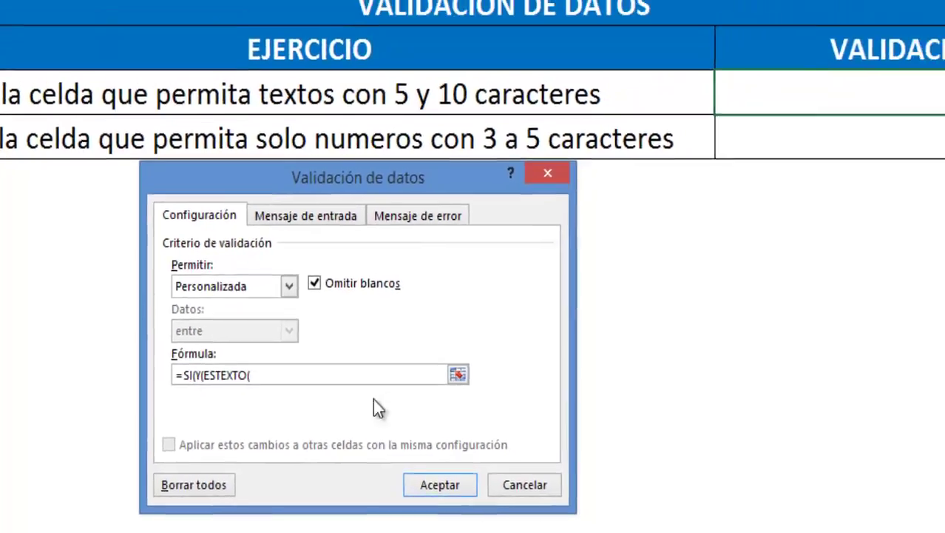
left_click(662, 167)
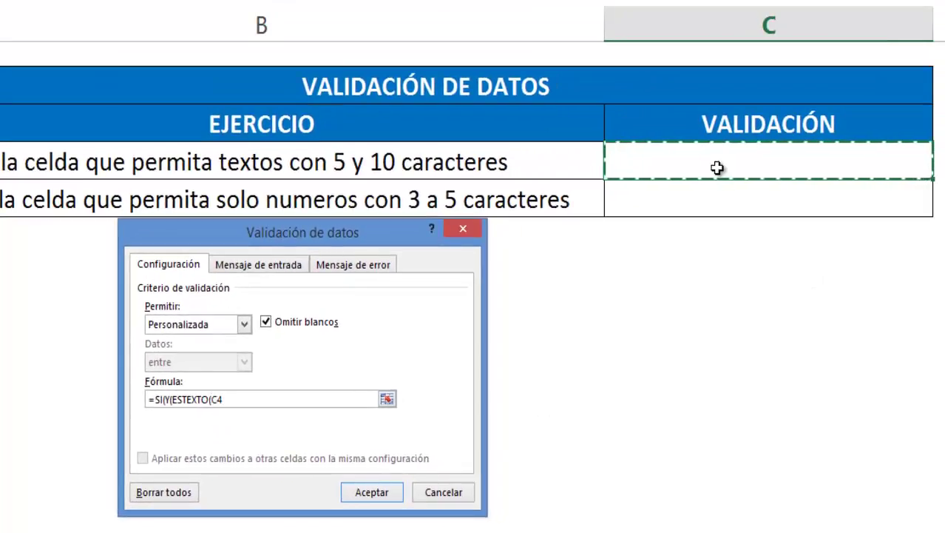
type(");")
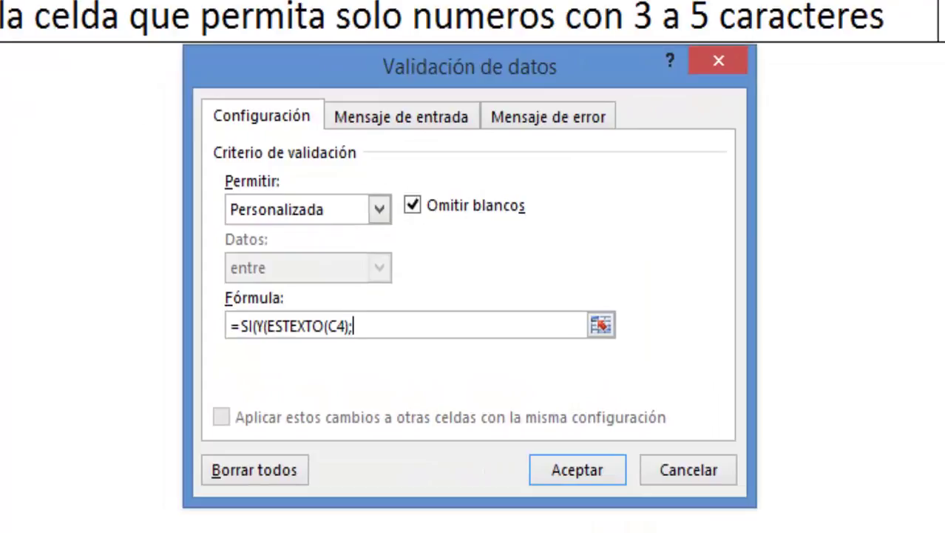
type("LARGO(")
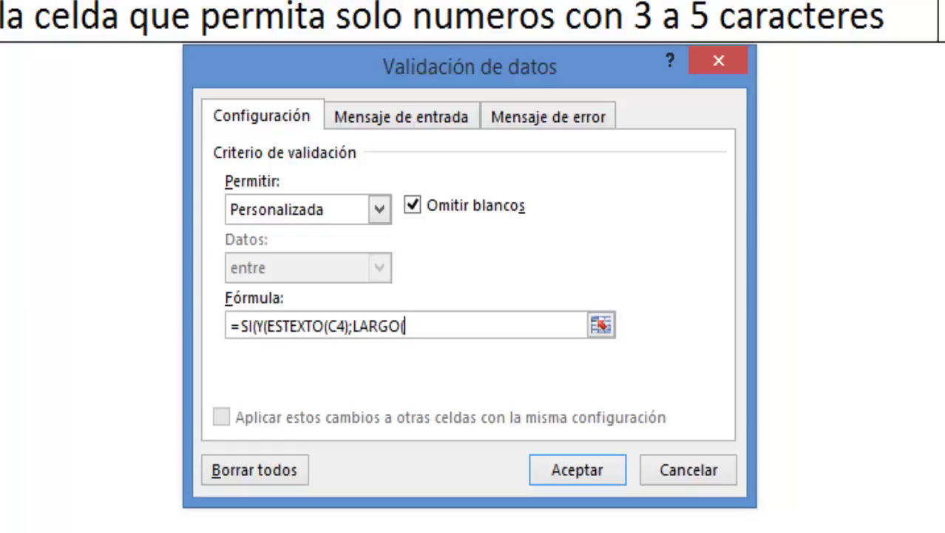
type("C4")
type(")")
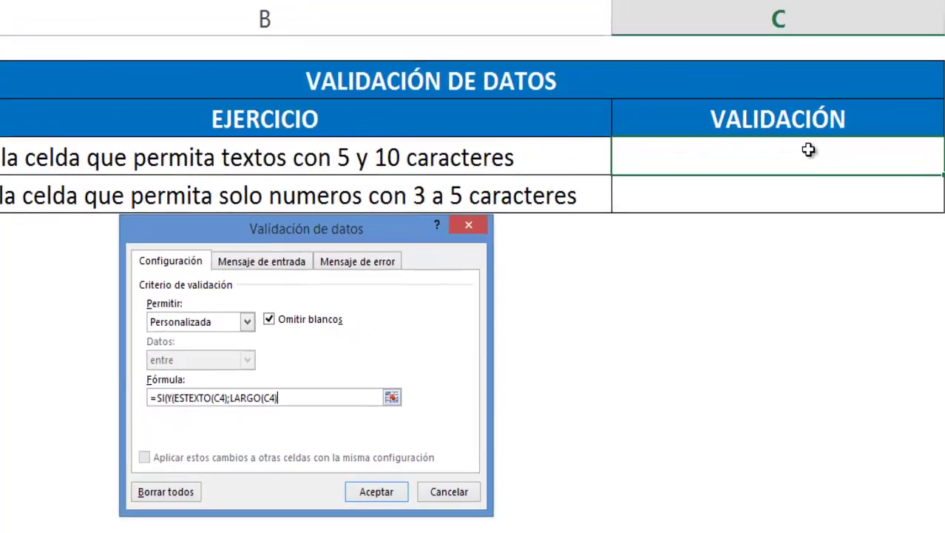
type(">=")
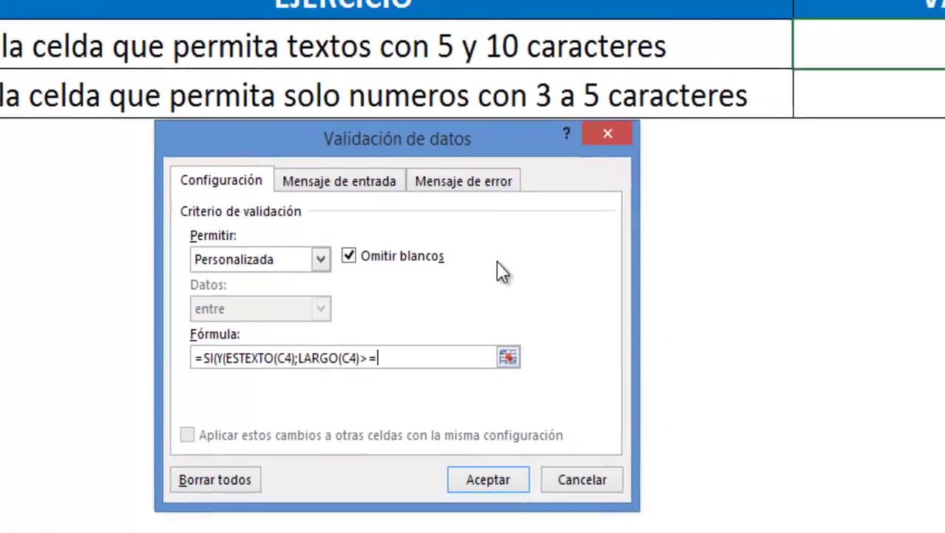
type("5;")
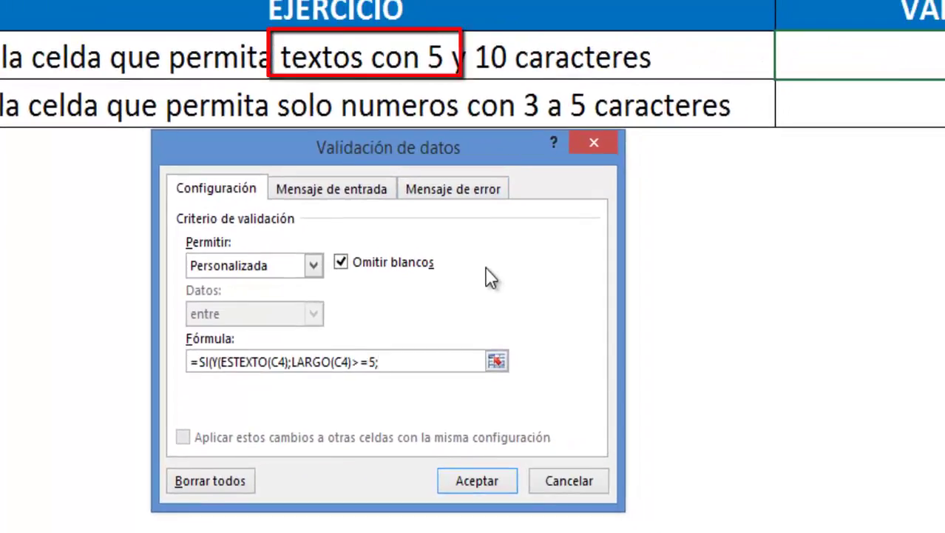
type("LARGO")
type("(")
left_click(890, 70)
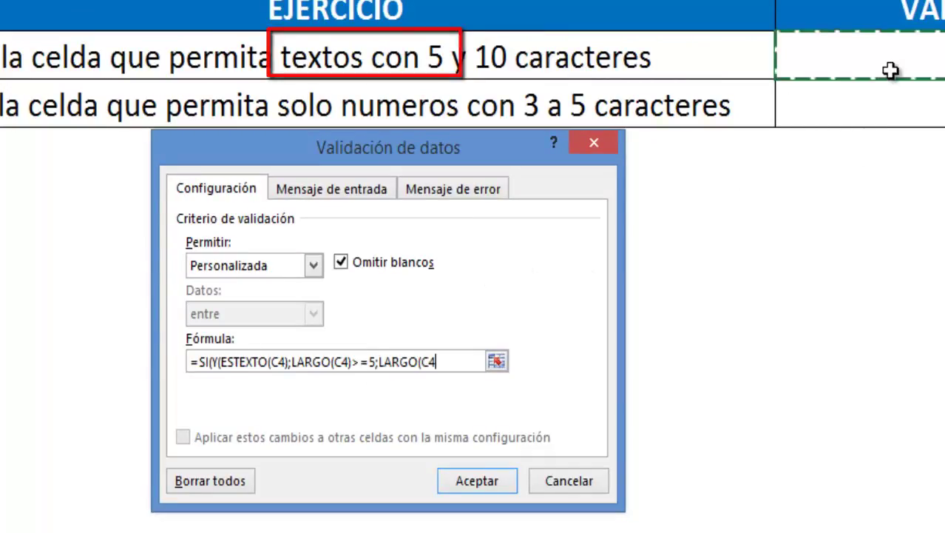
type(")")
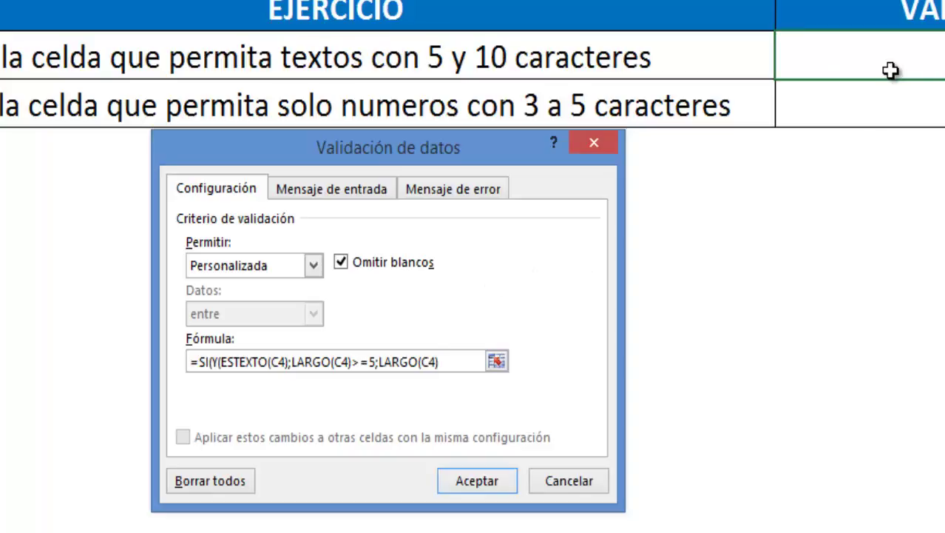
type("<")
type("=10")
type(")")
type(";")
type("VERDADERO")
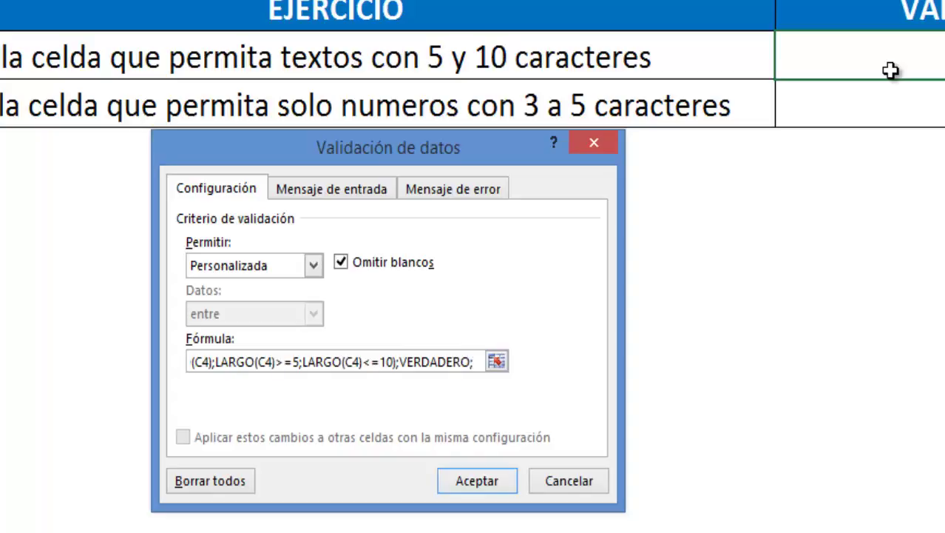
type(";FALSO)")
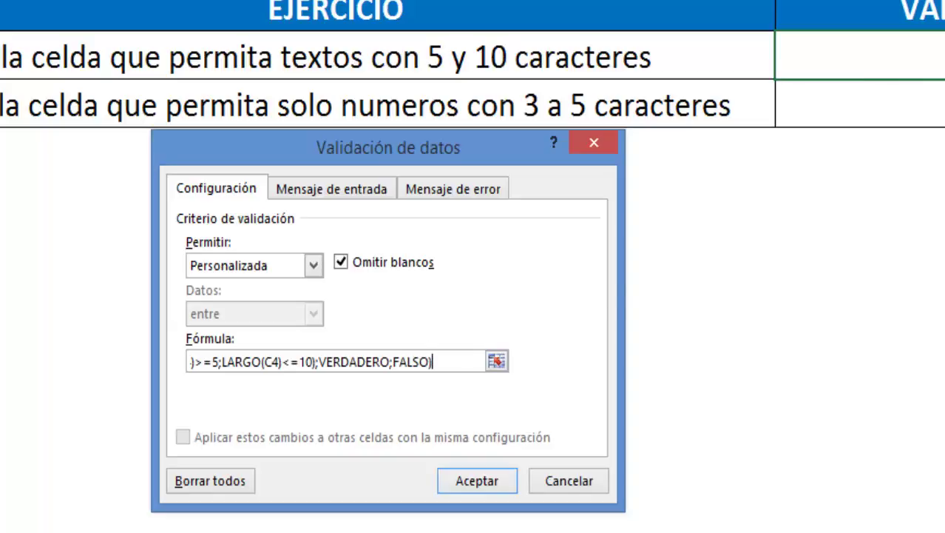
Highlight the SI, ESTEXTO(C4) and VERDADERO/FALSO parts of the formula to review them.
mouse_move(431, 361)
left_mouse_down()
mouse_move(142, 355)
mouse_move(212, 363)
left_mouse_up()
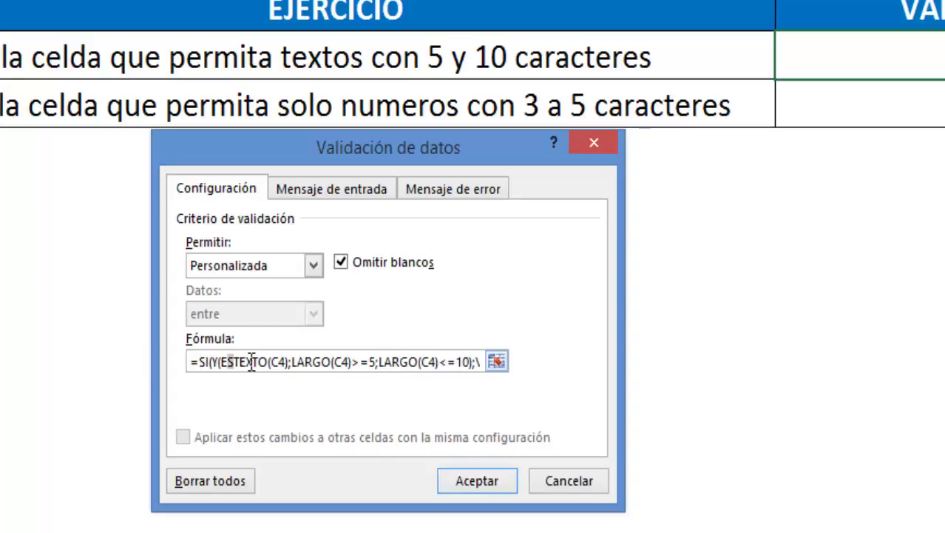
left_click_drag(220, 362, 492, 365)
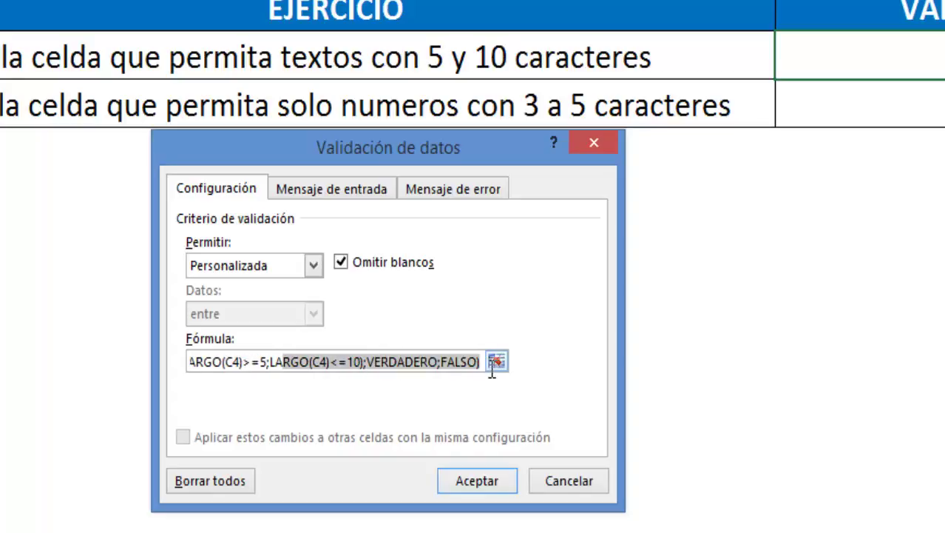
left_click(369, 363)
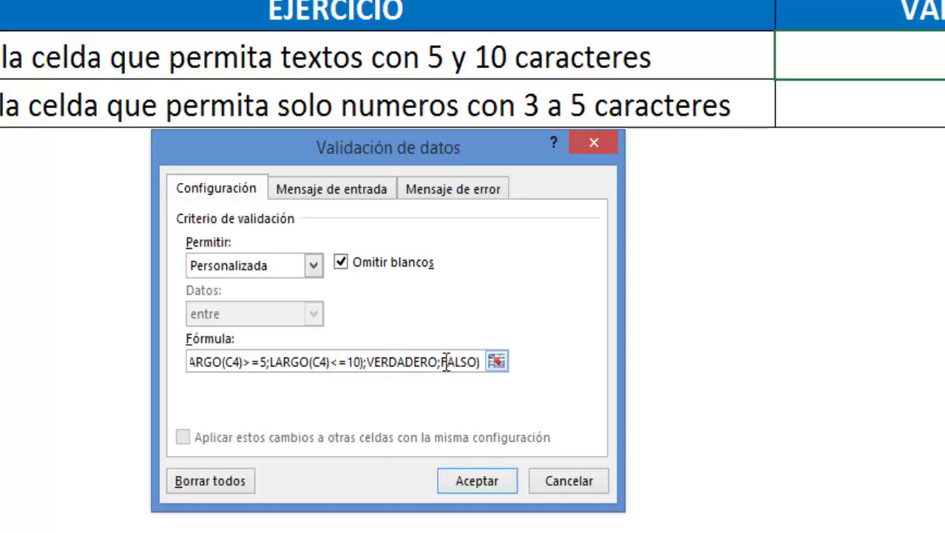
left_click_drag(443, 362, 474, 361)
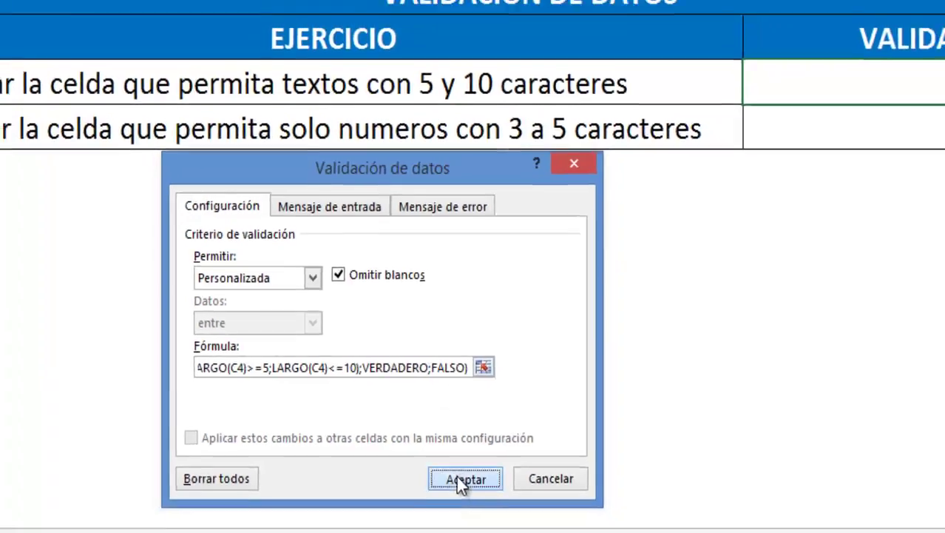
Apply the text-length rule and enter APRENDE in C4.
left_click(470, 480)
type("AP")
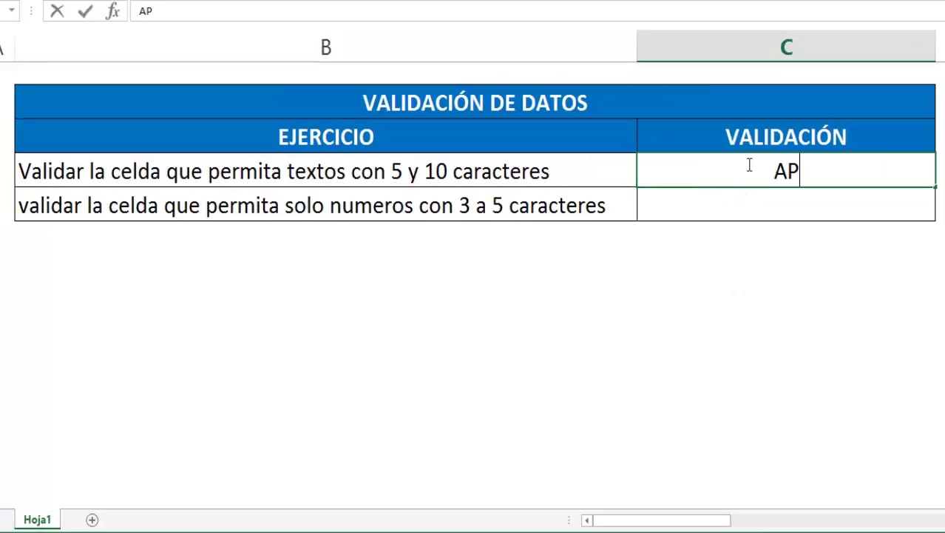
type("RENDE")
key("Return")
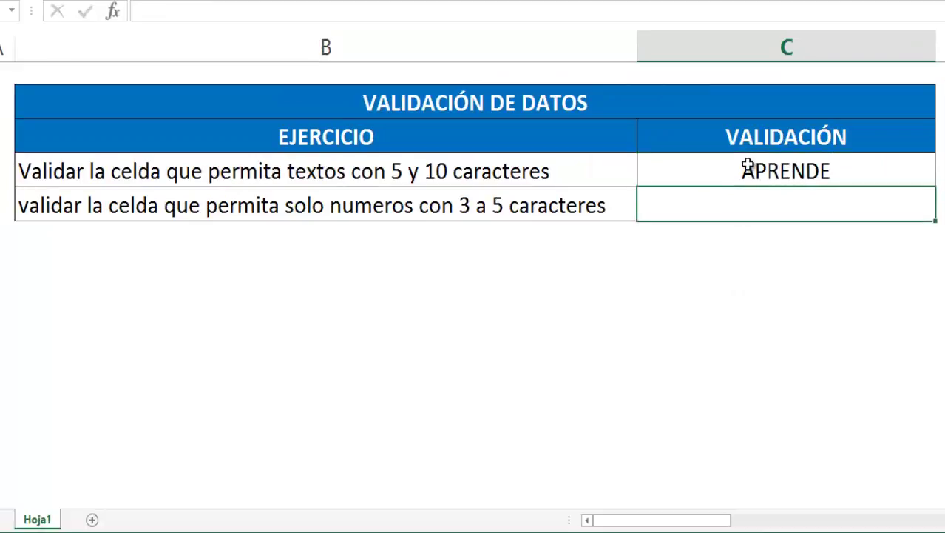
Test C4 with HOLA and 'APRENDE Y ENSEÑE EXCEL', cancelling each Valor no válido error.
left_click(748, 164)
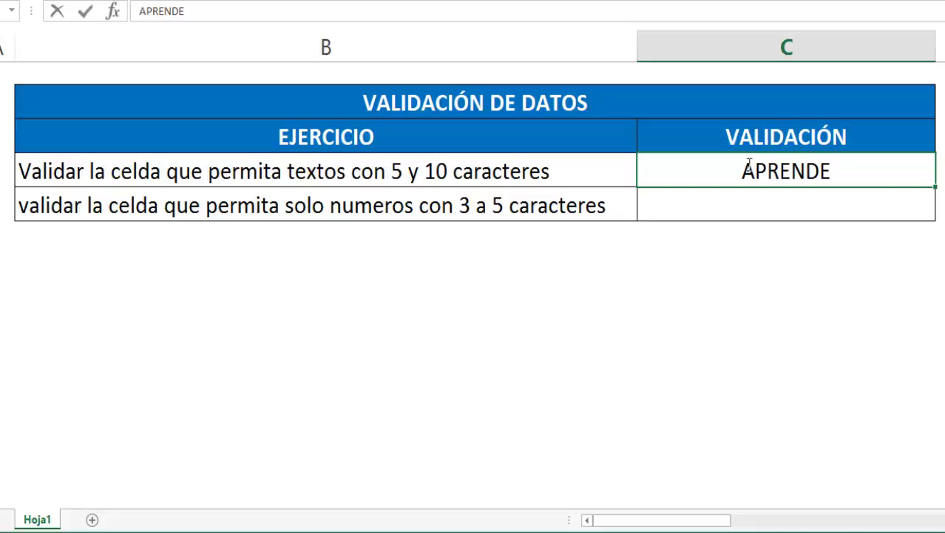
type("HOLA")
key("Return")
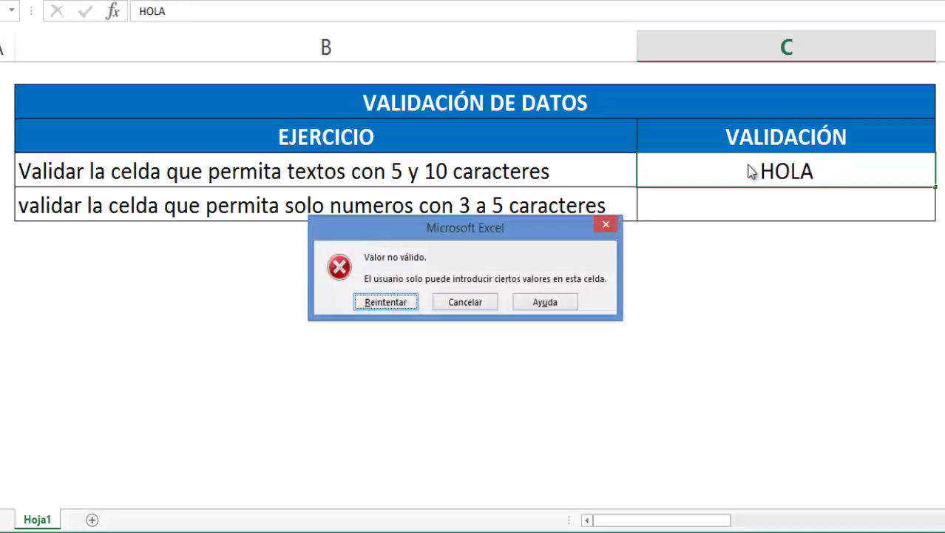
key("Escape")
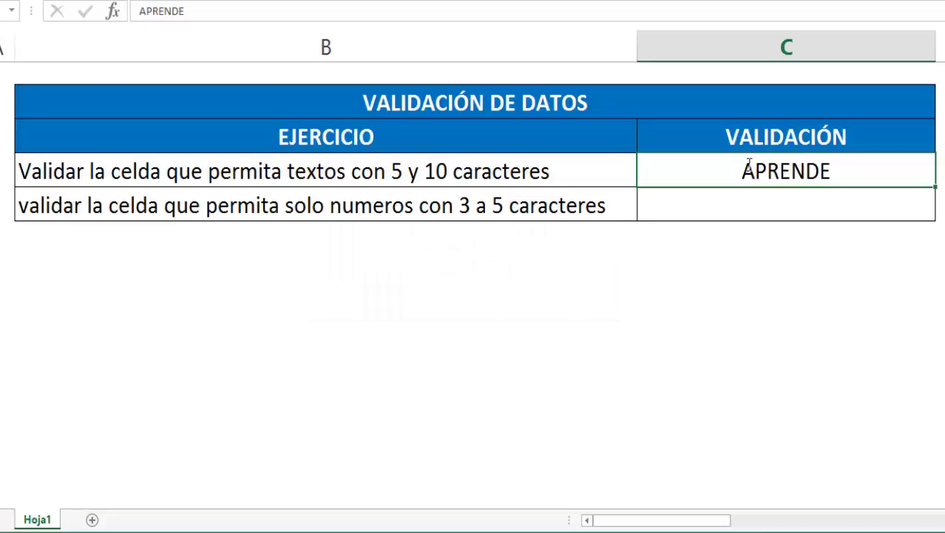
type("APRENDEEXC")
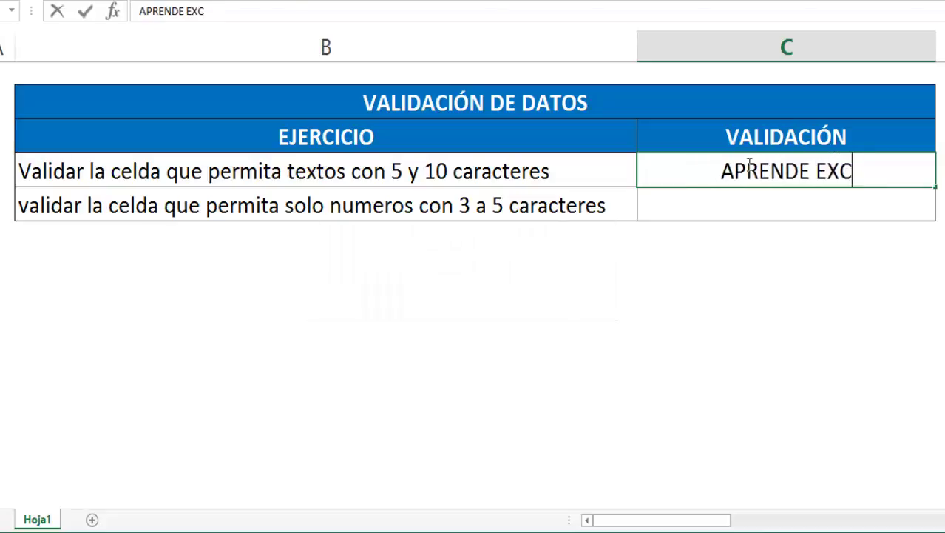
key("BackSpace")
key("BackSpace")
key("BackSpace")
type("Y ENSEÑE EX")
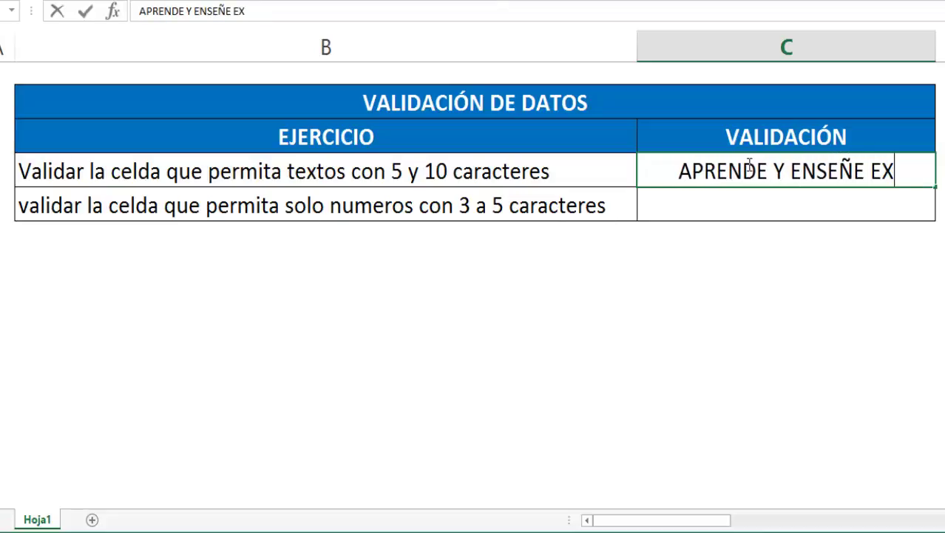
type("CEL")
key("Return")
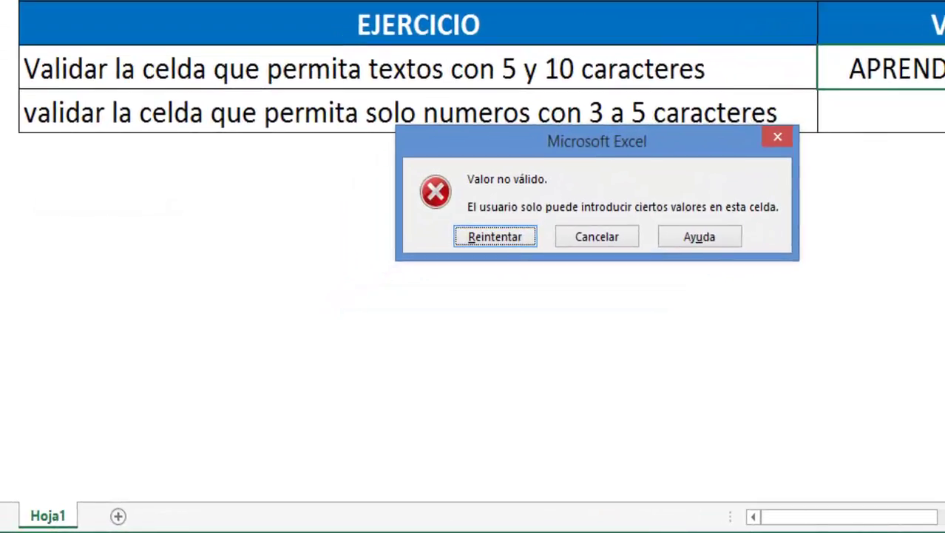
key("Escape")
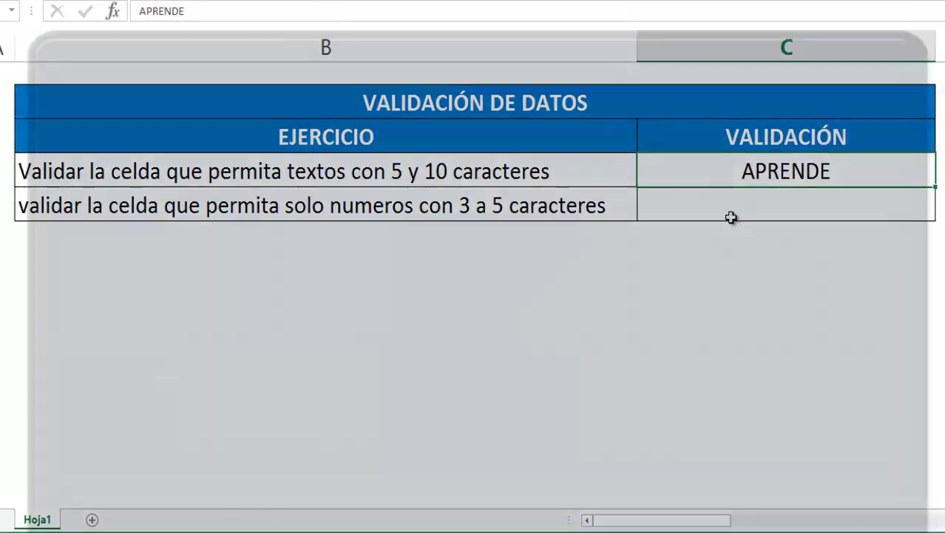
Select empty cell C5 for the number exercise and show the DATOS tools.
left_click(732, 207)
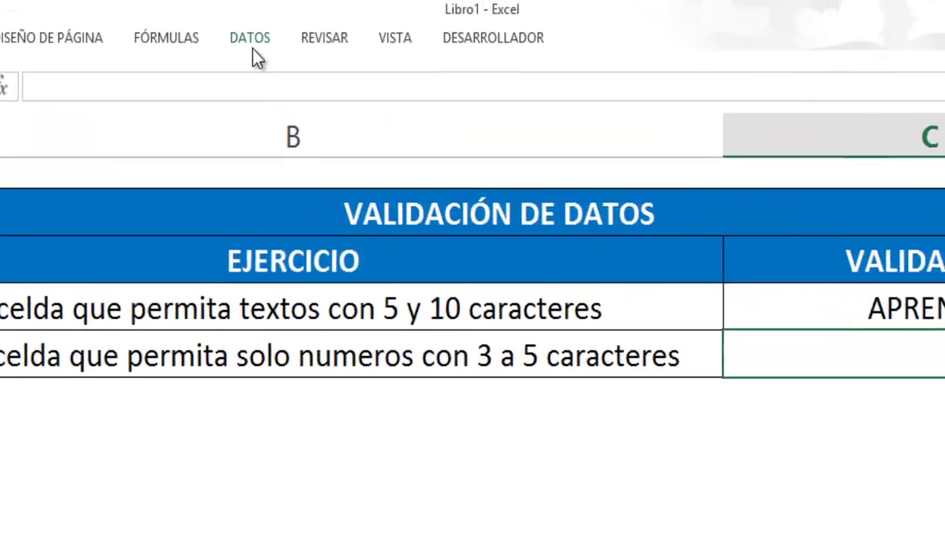
left_click(248, 49)
Open Validación de datos for C5 and set Permitir to Personalizada.
left_click(680, 137)
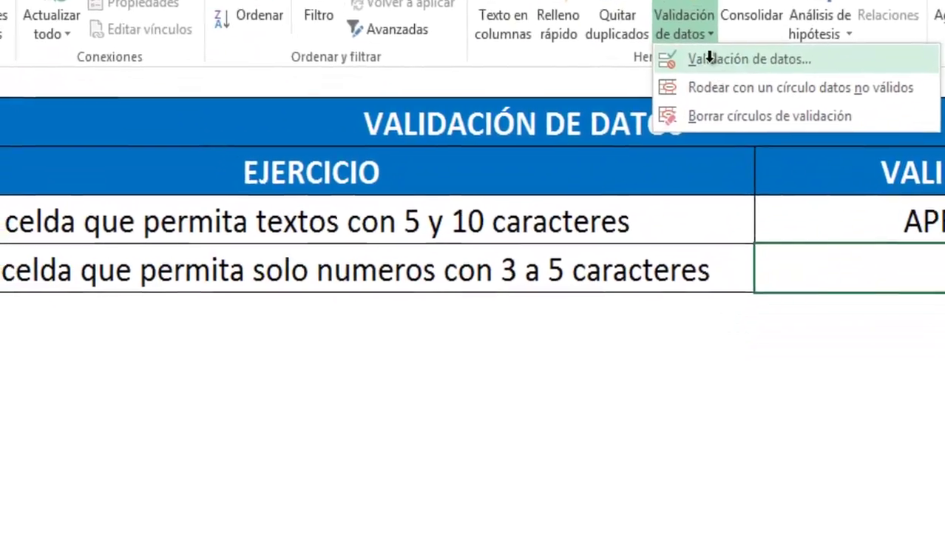
left_click(698, 160)
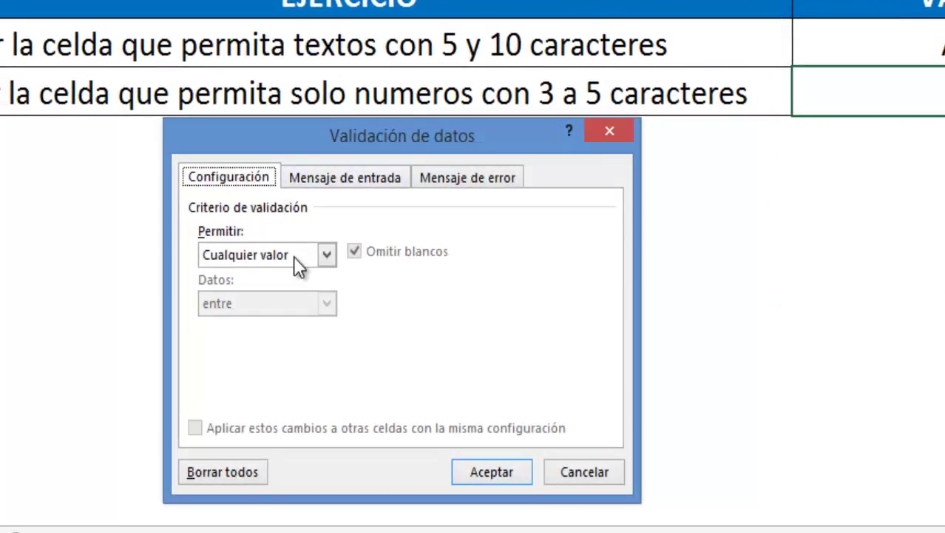
left_click(327, 254)
left_click(262, 381)
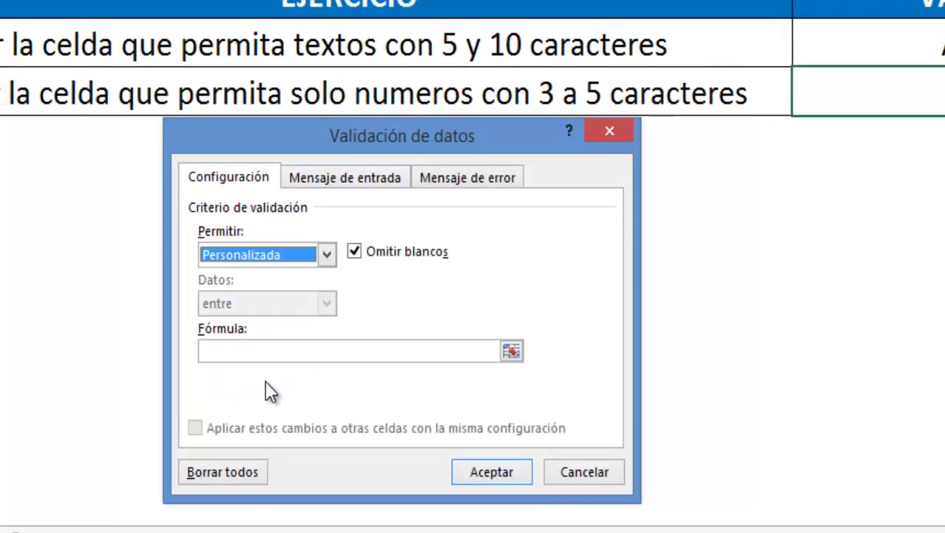
left_click(251, 358)
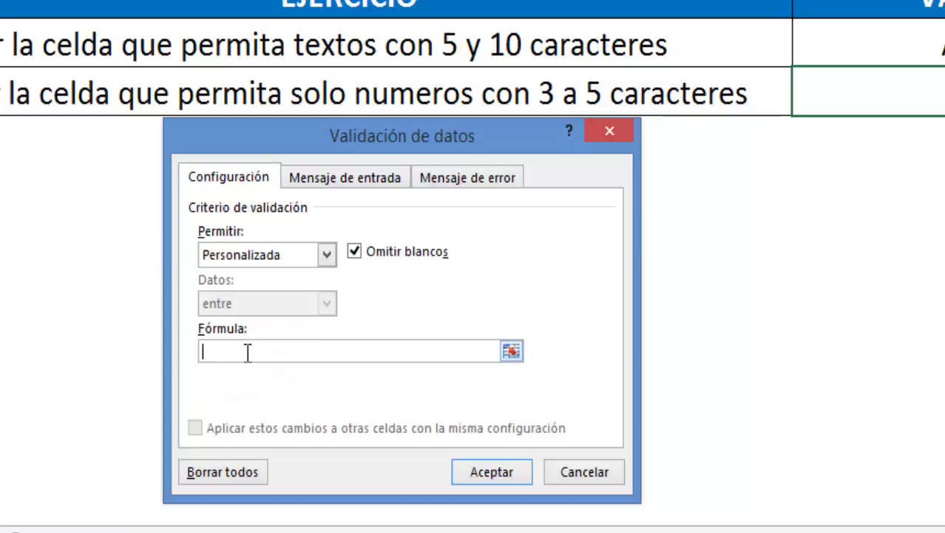
Enter =SI(Y(ESNUMERO(C5);LARGO(C5)>=3;LARGO(C5)<=5);VERDADERO;FALSO) as C5's custom formula.
type("=SI")
type("(")
type("Y(")
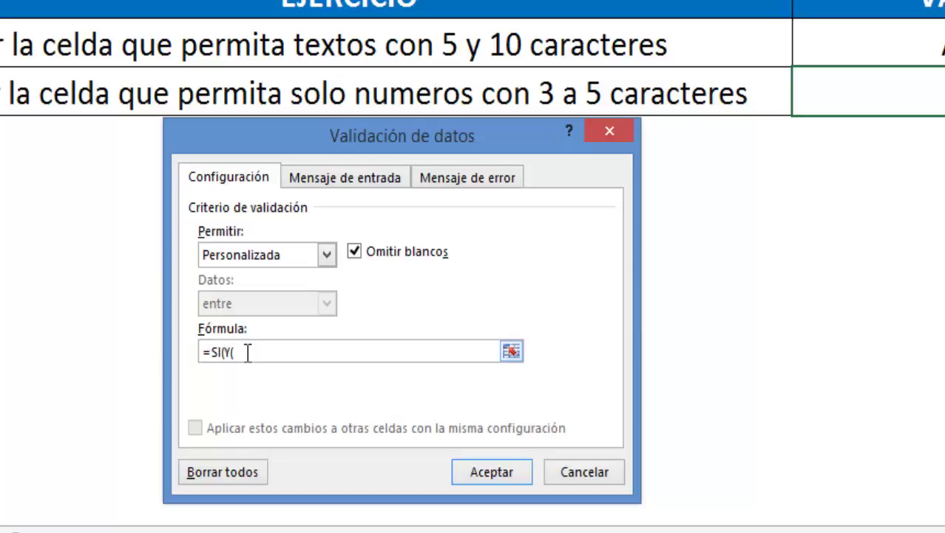
type("ESNUMERO")
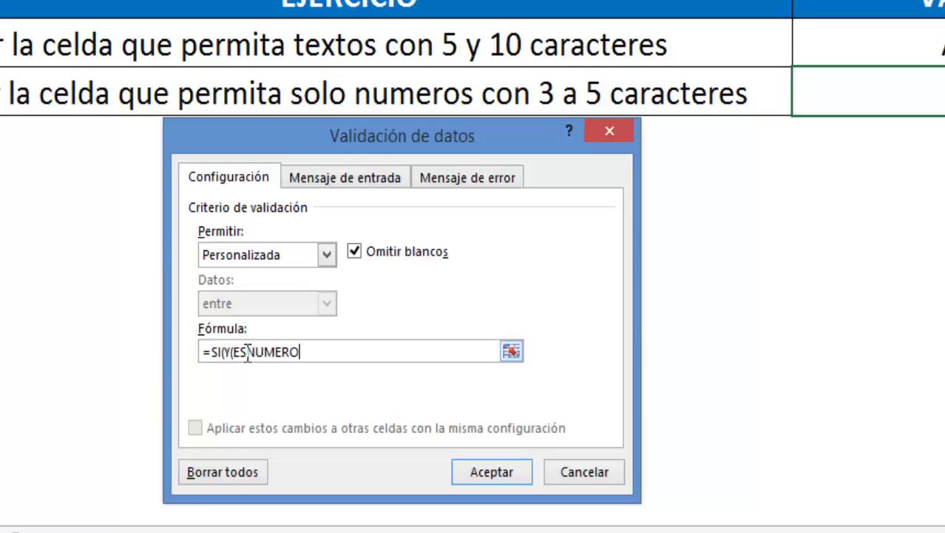
type("(")
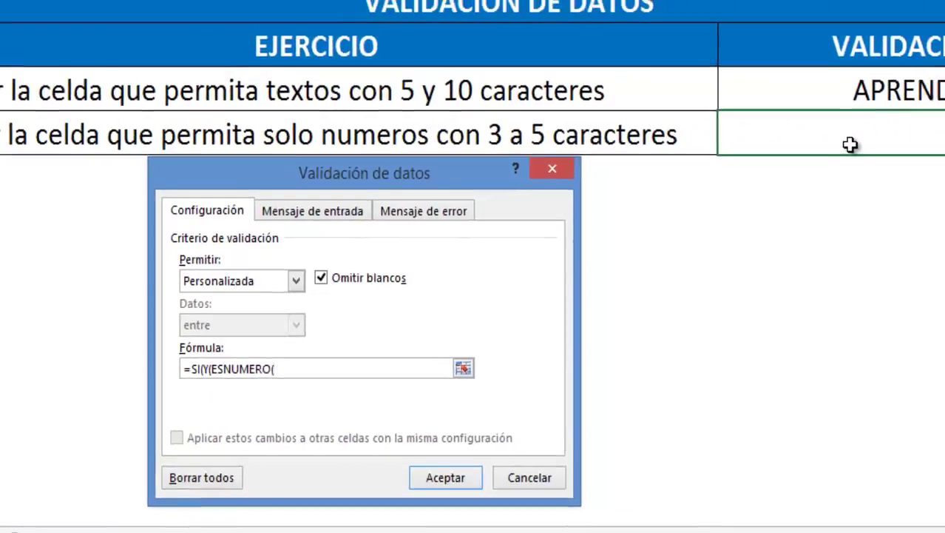
left_click(739, 195)
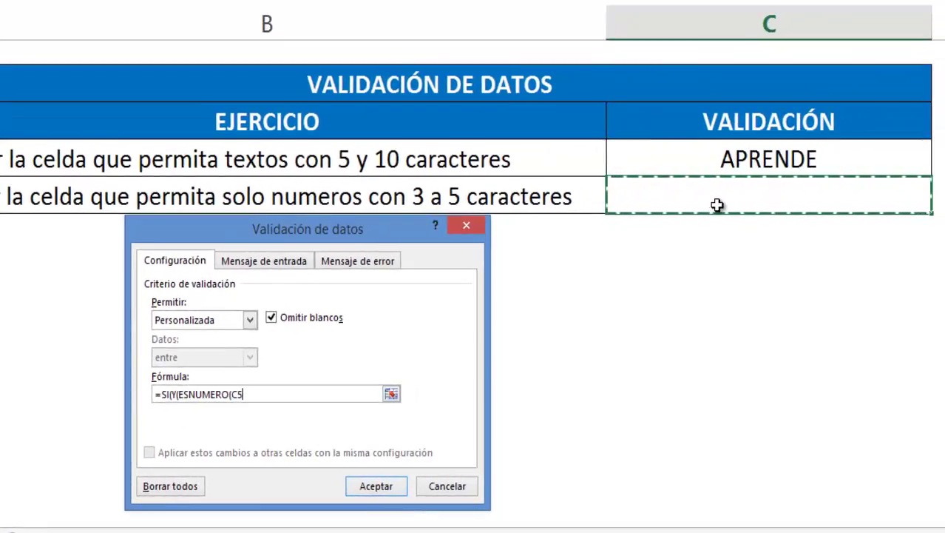
type(")")
type(";")
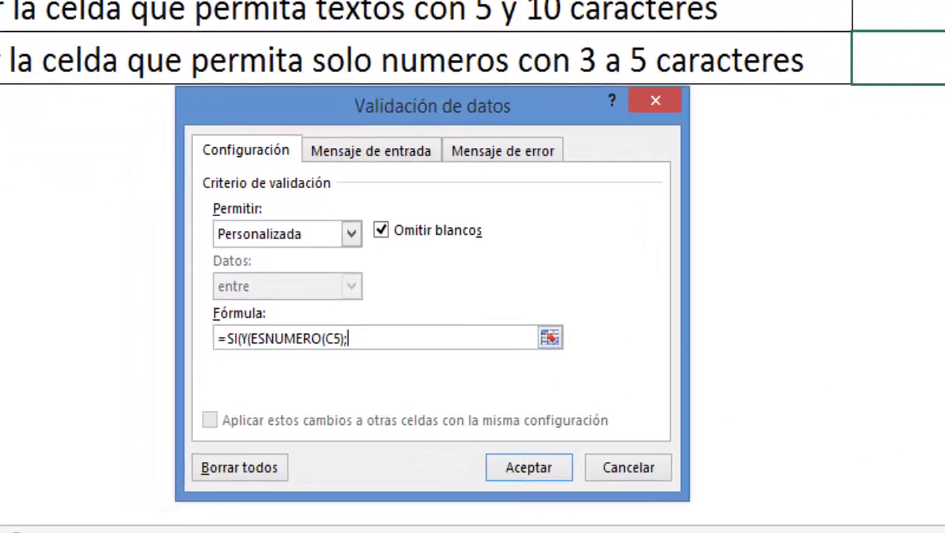
type("LARGO")
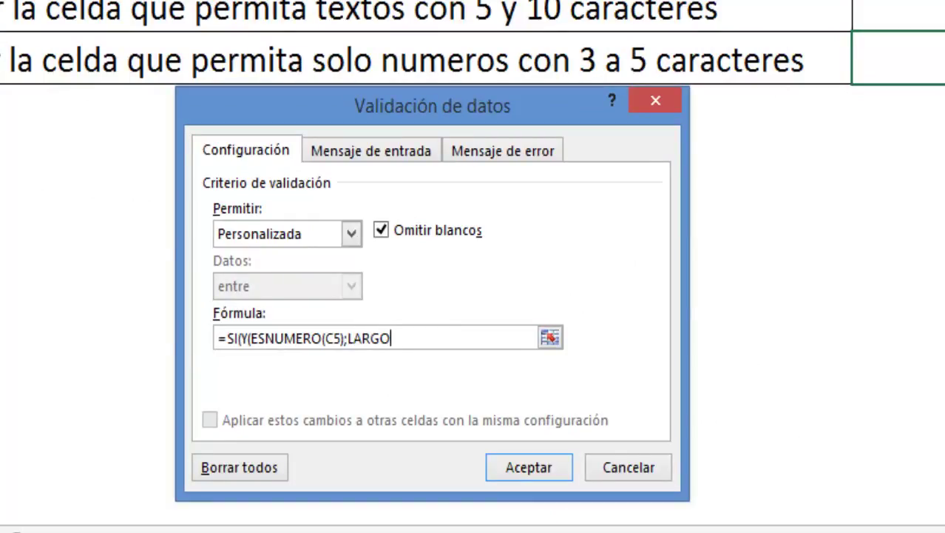
type("(")
left_click(898, 58)
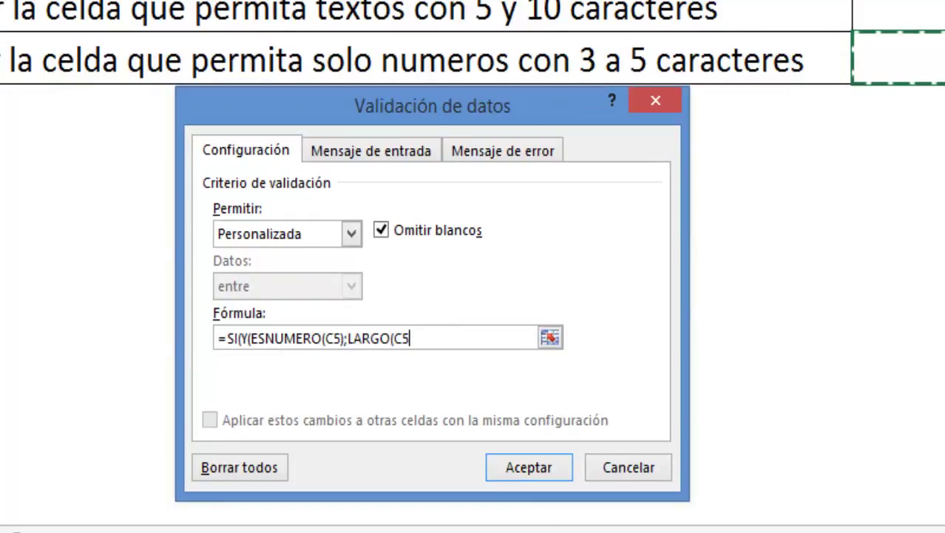
type(")")
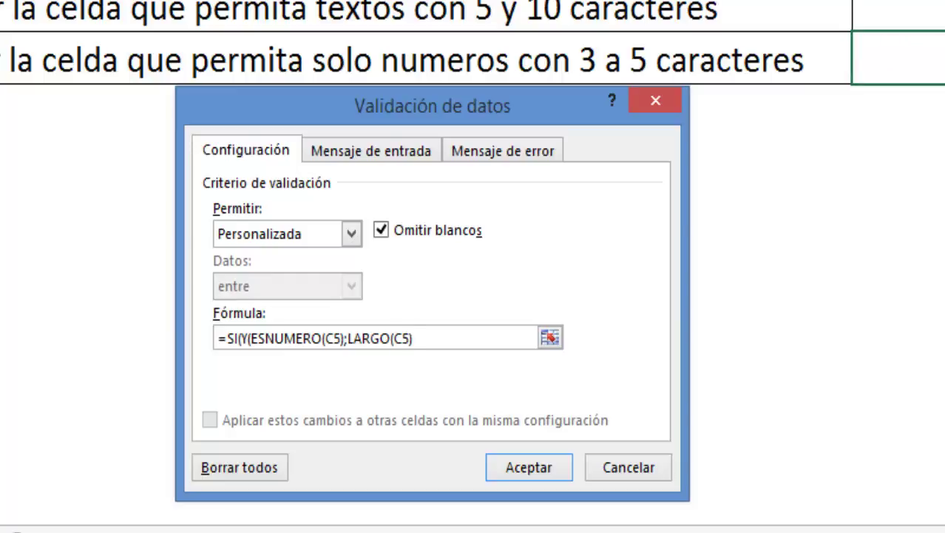
type(">=")
type("3;")
type("LARGO(")
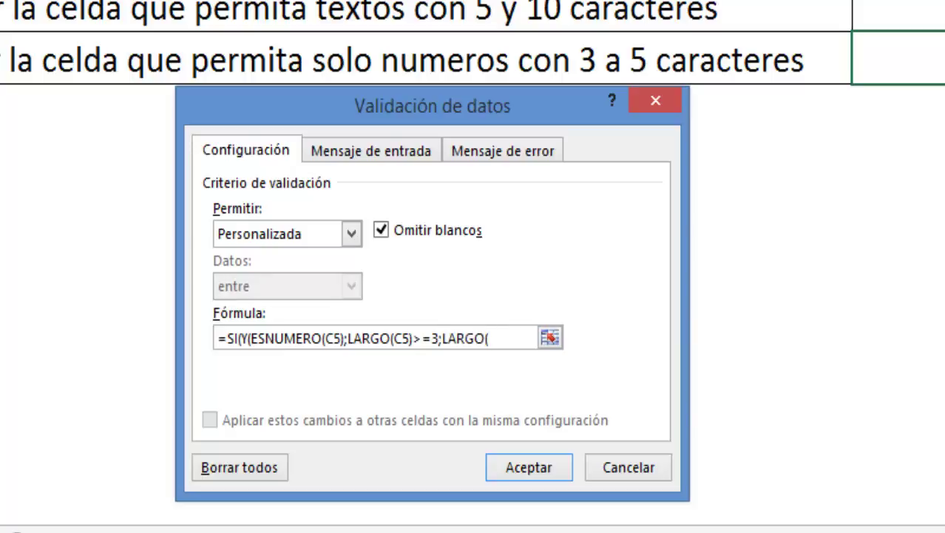
type("C5")
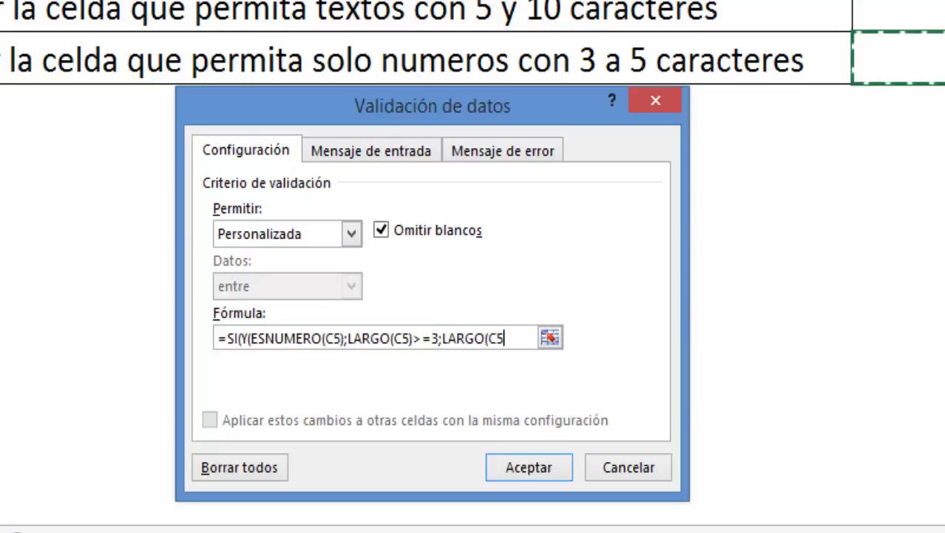
type(")")
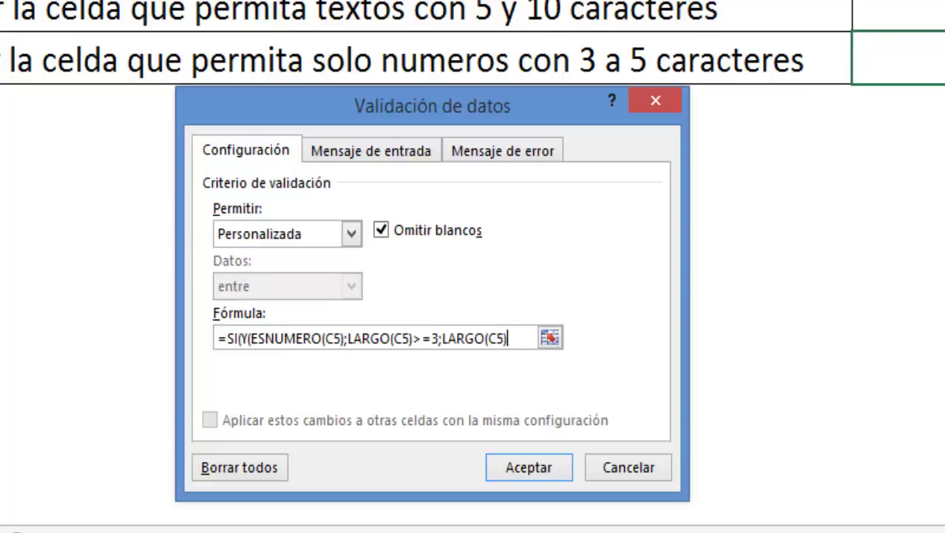
type("<=")
type("5)")
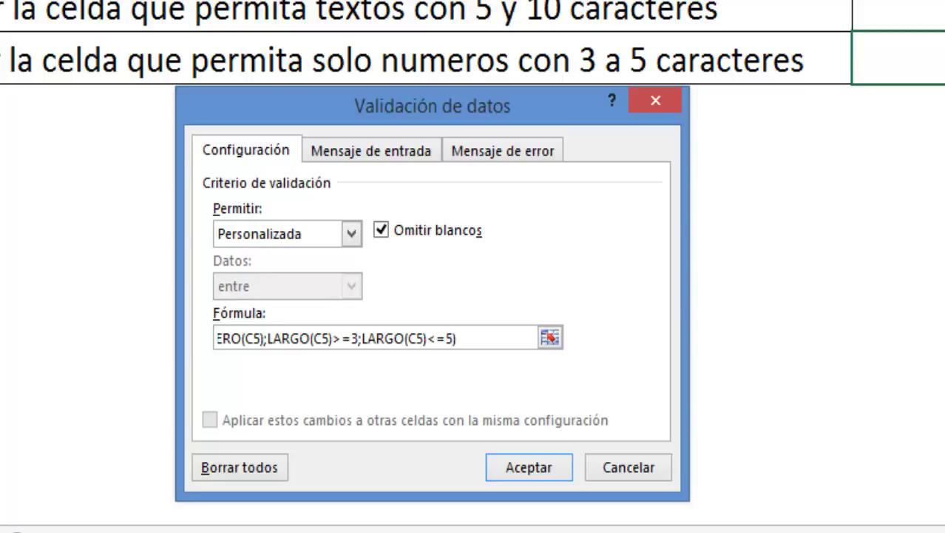
type(";VERD")
type("ADERO;")
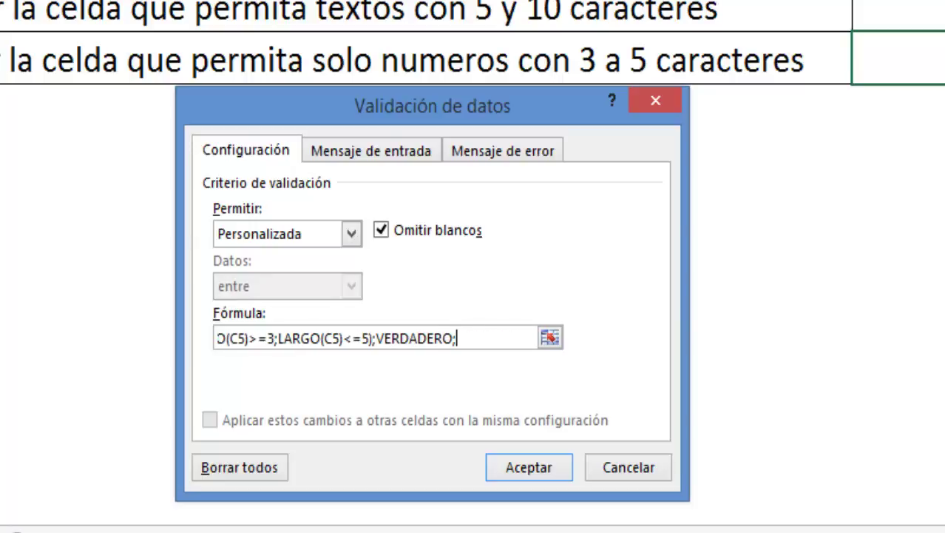
type("FALSO)")
left_click_drag(517, 341, 156, 338)
left_click(230, 338)
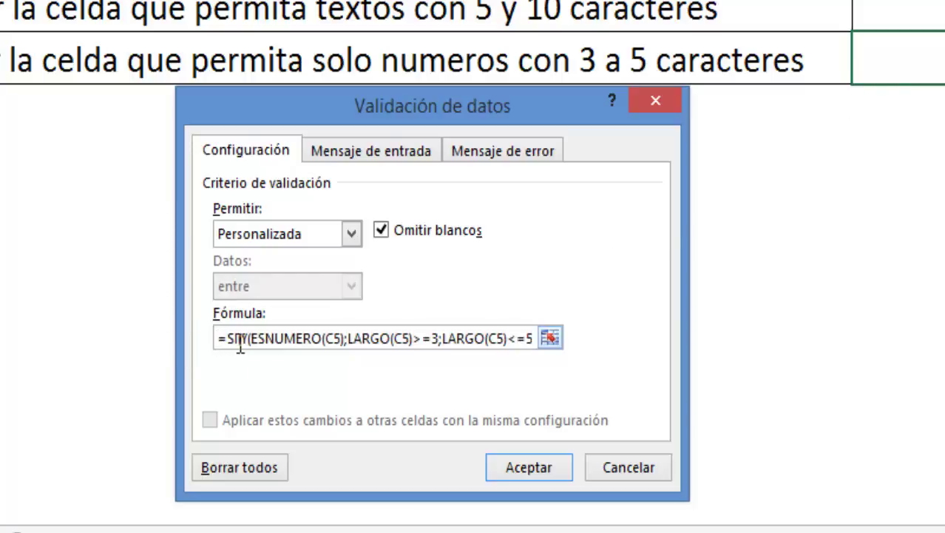
left_click_drag(265, 338, 431, 339)
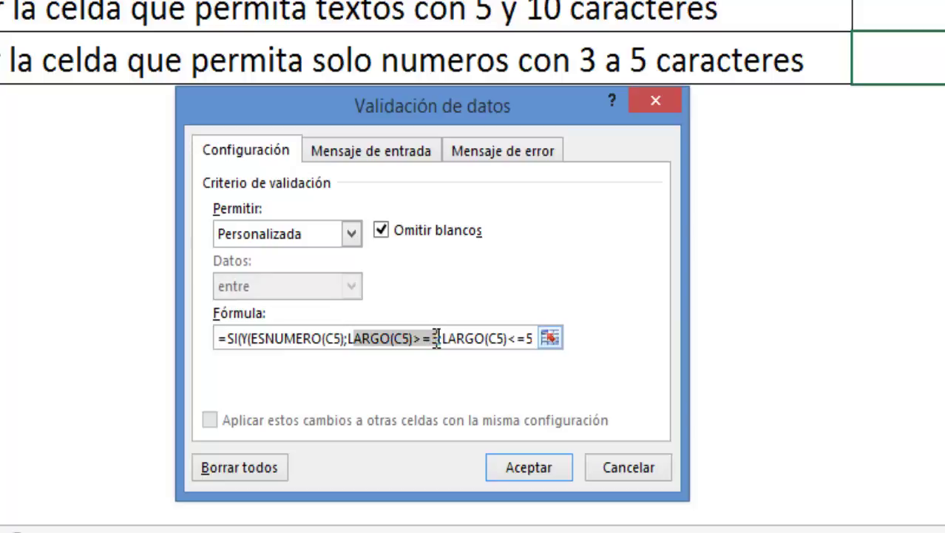
left_click(516, 336)
left_click_drag(465, 338, 535, 338)
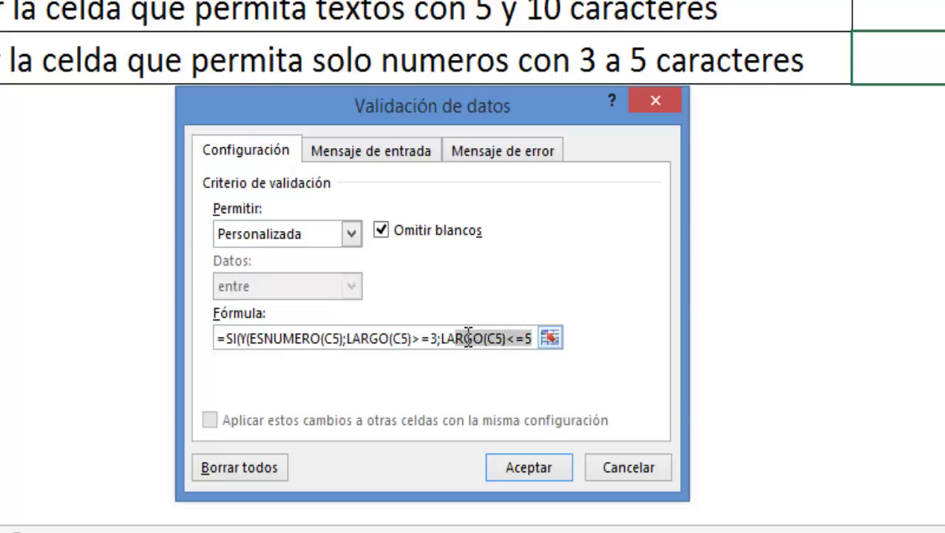
left_click(489, 338)
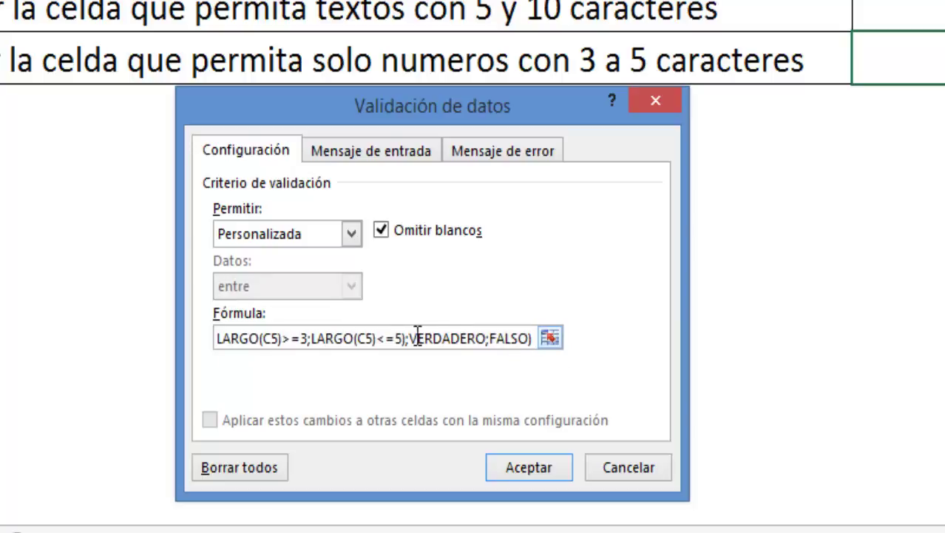
left_click_drag(409, 338, 529, 337)
Apply the number-length rule and enter 100 in C5, replacing a first 1.000 entry.
left_click(532, 468)
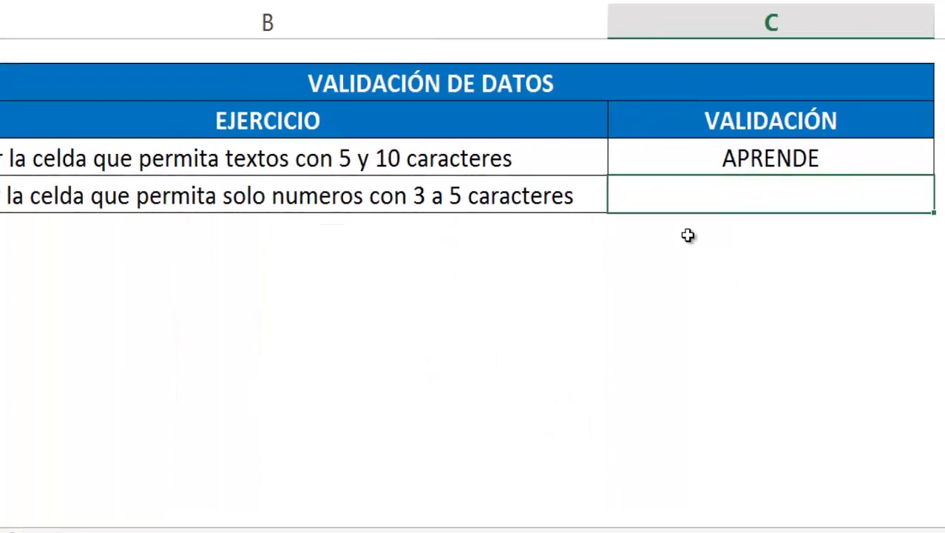
type("1.00")
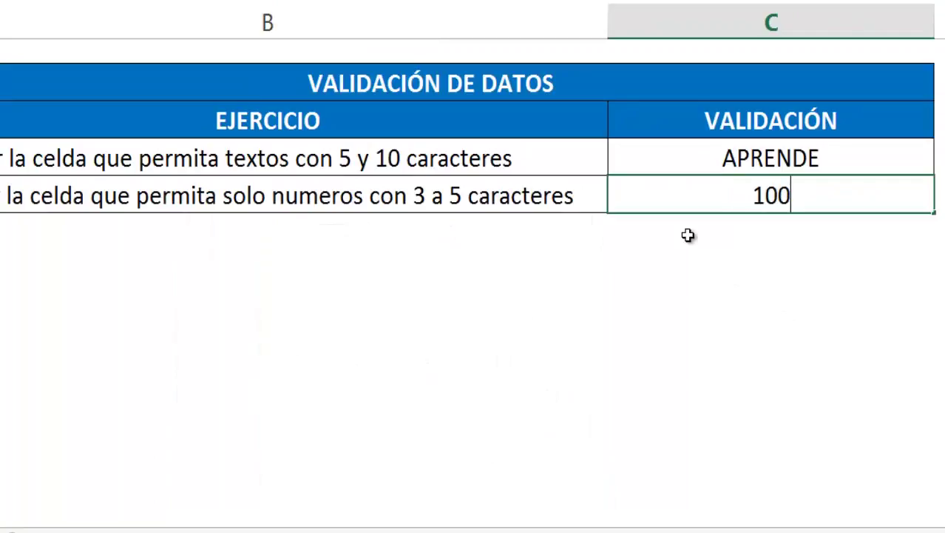
type("0")
key("Return")
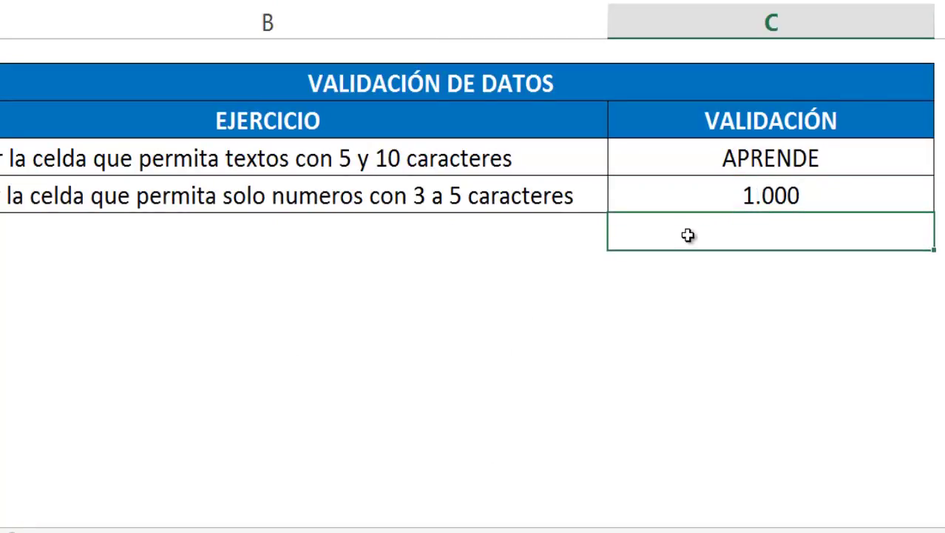
key("Up")
key("BackSpace")
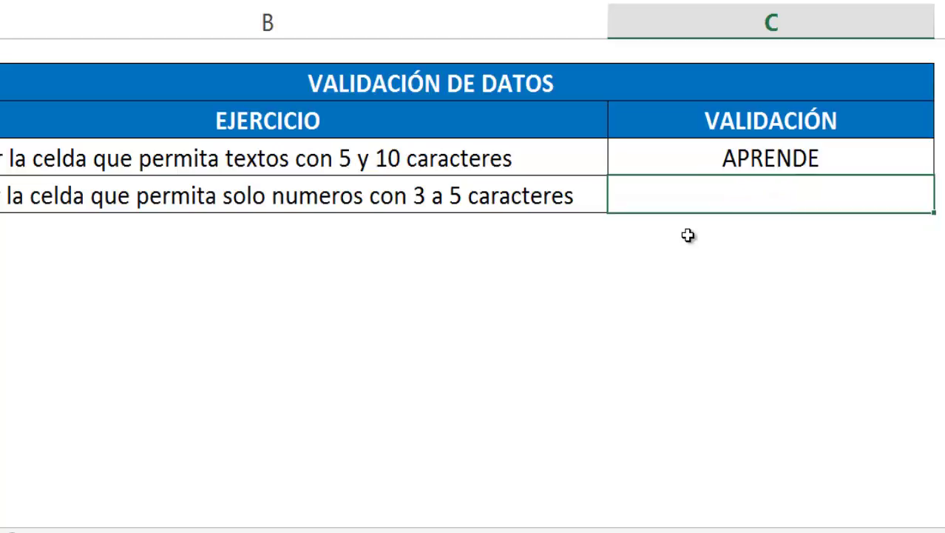
type("100")
key("Return")
Test C5 with 10 and 100000, cancelling each rejection so 100 remains.
key("Up")
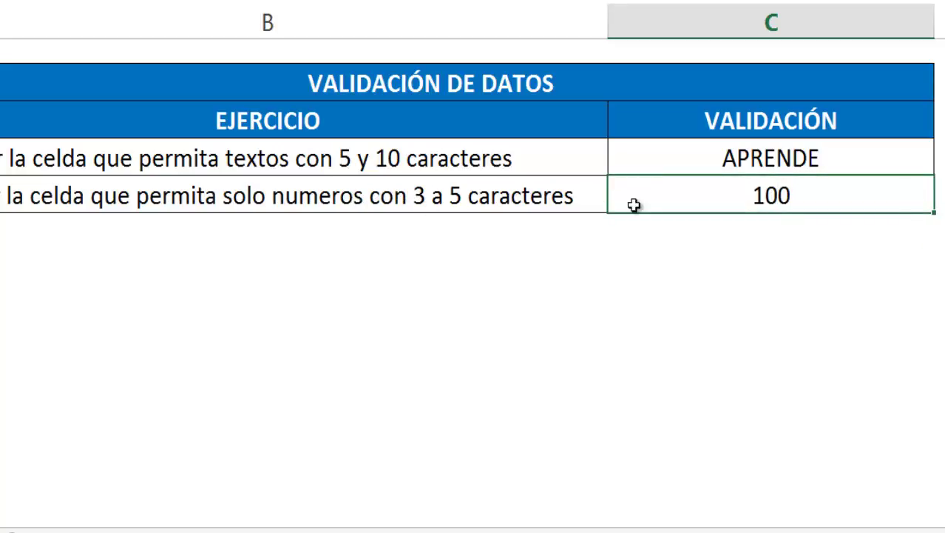
double_click(633, 205)
key("BackSpace")
key("Return")
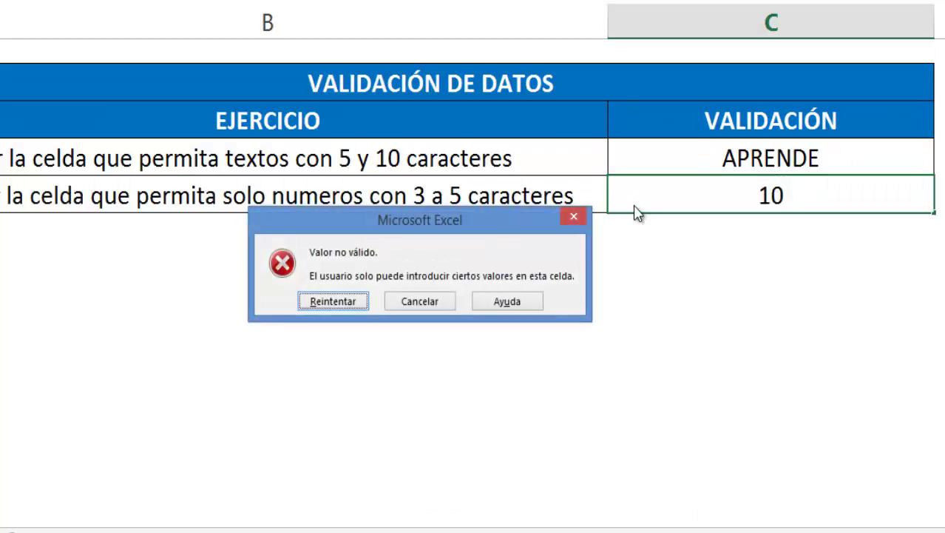
key("Escape")
type("1")
key("BackSpace")
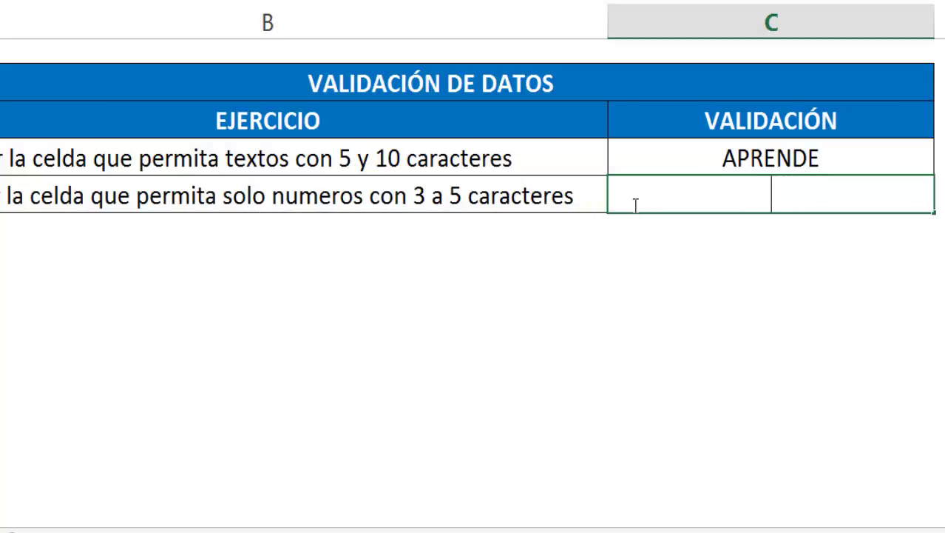
type("10000")
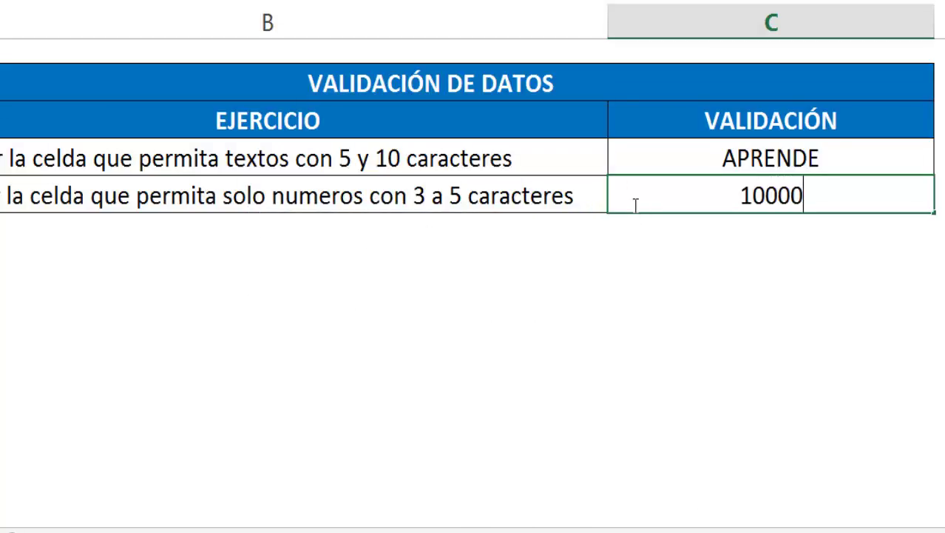
type("0")
key("Return")
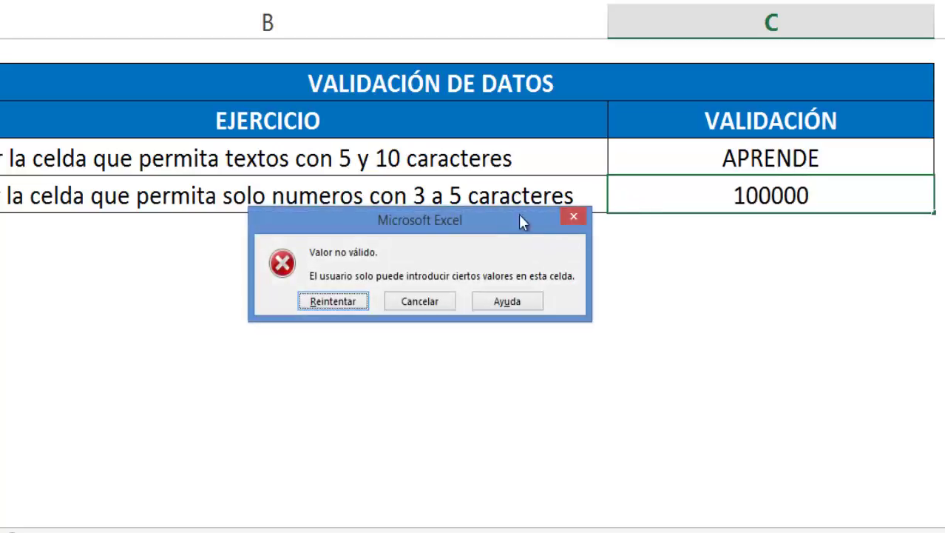
left_click(573, 216)
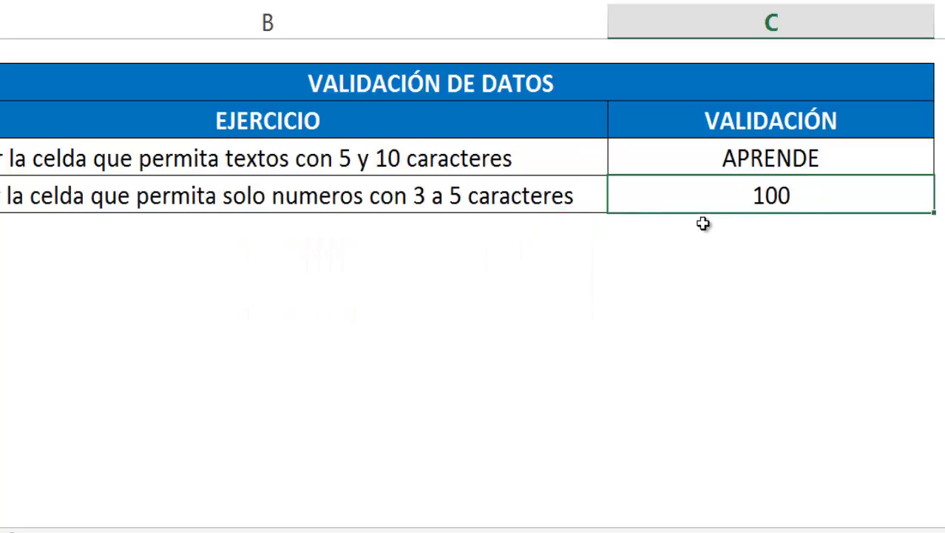
left_click(734, 261)
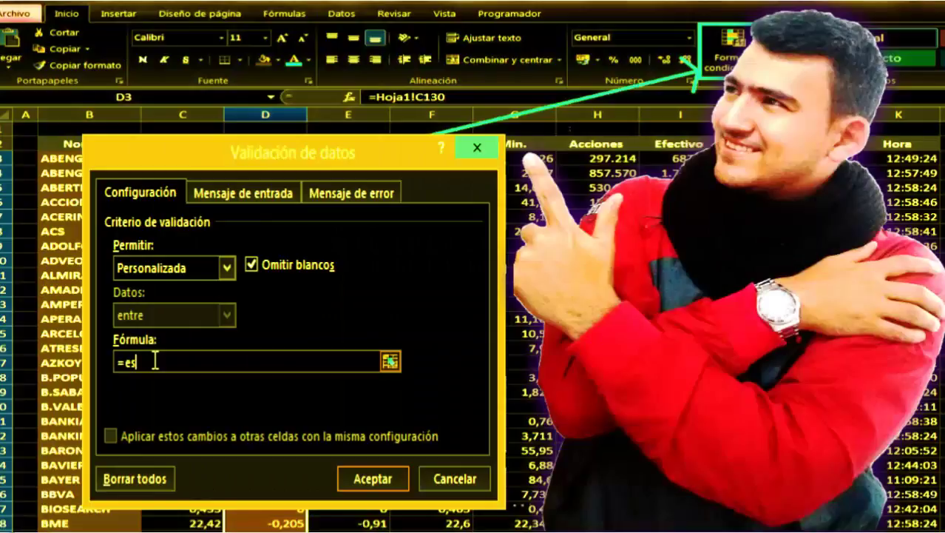